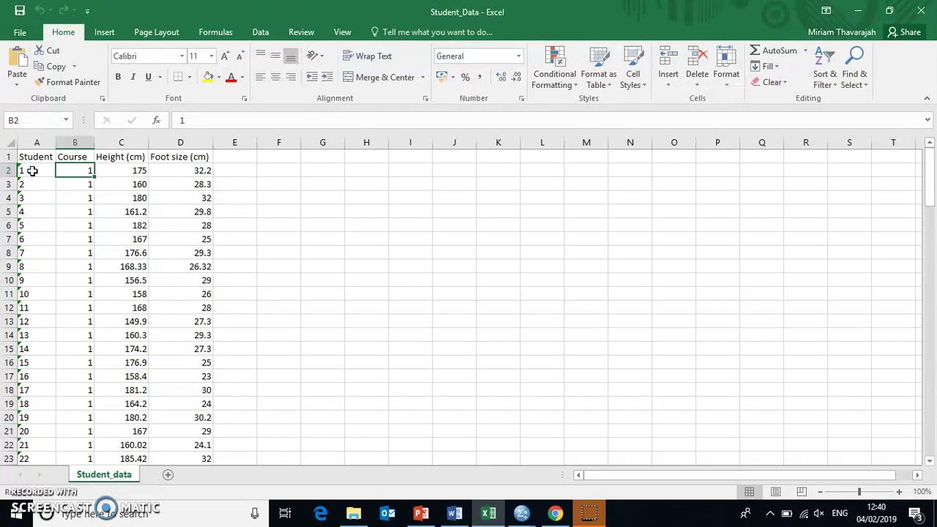
- Select the first student's record and check its course, height and foot size cells
drag(32, 171, 201, 176)
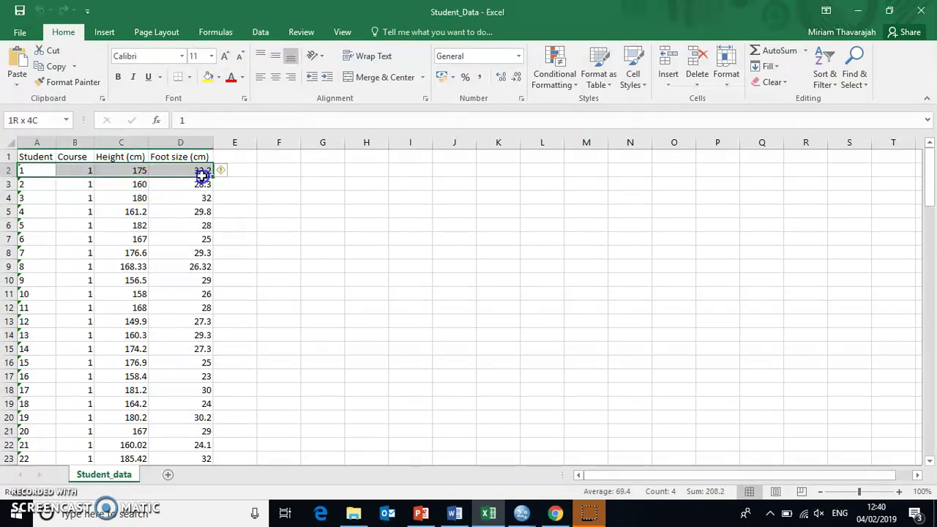
drag(201, 176, 202, 177)
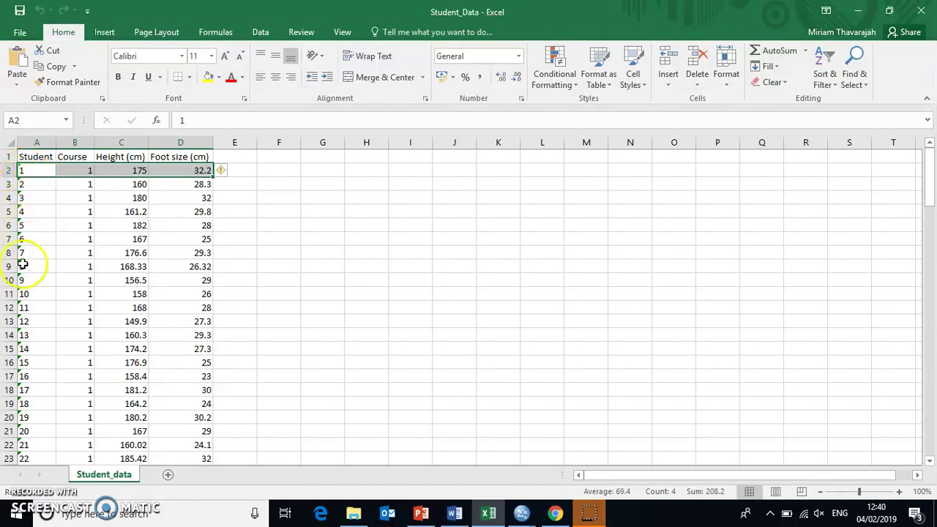
scroll(24, 371, down, 13)
scroll(24, 372, down, 20)
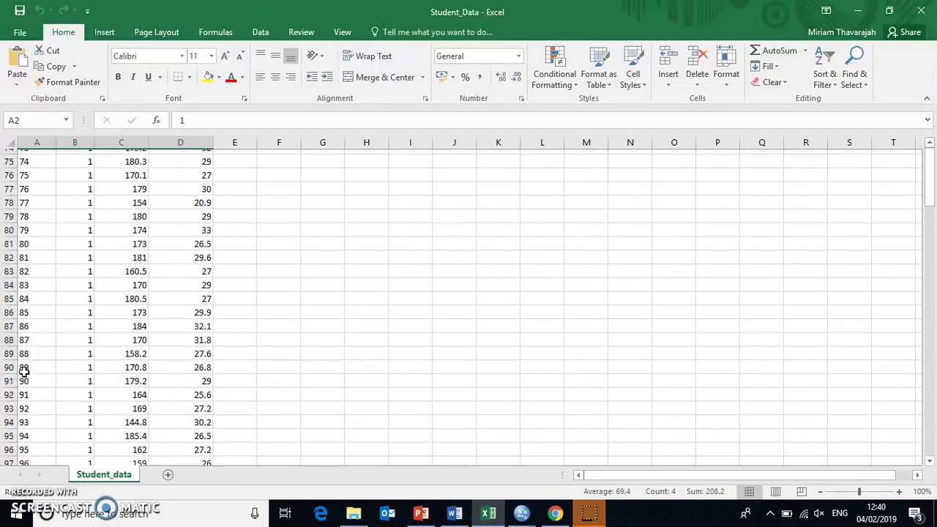
scroll(24, 372, up, 1)
scroll(24, 372, up, 20)
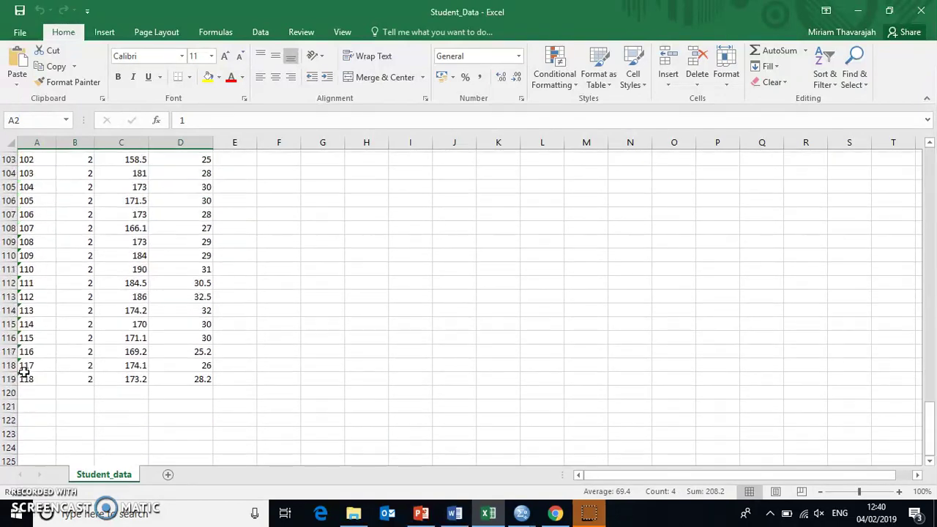
click(48, 218)
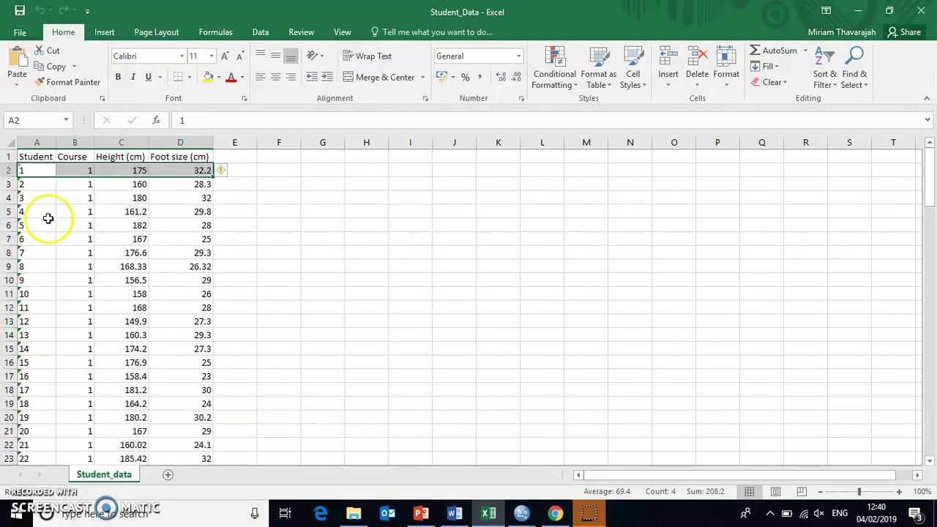
click(80, 171)
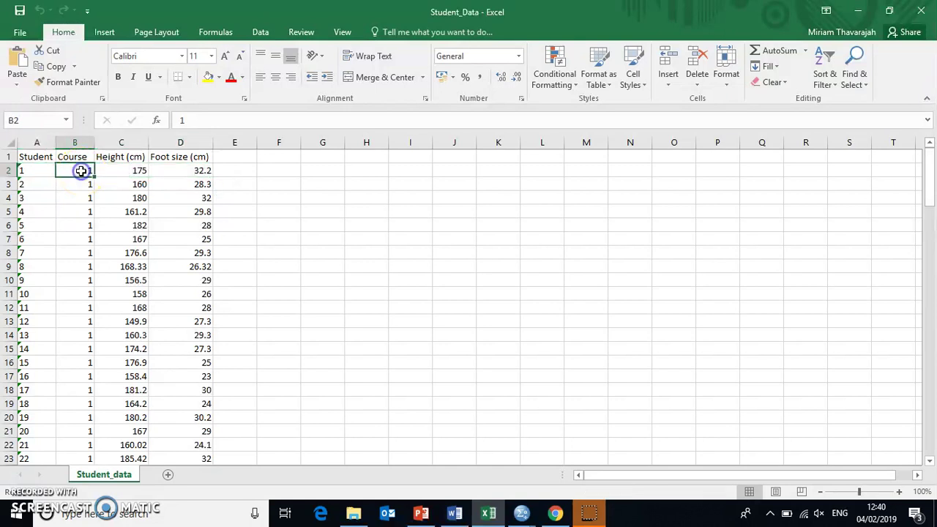
click(136, 172)
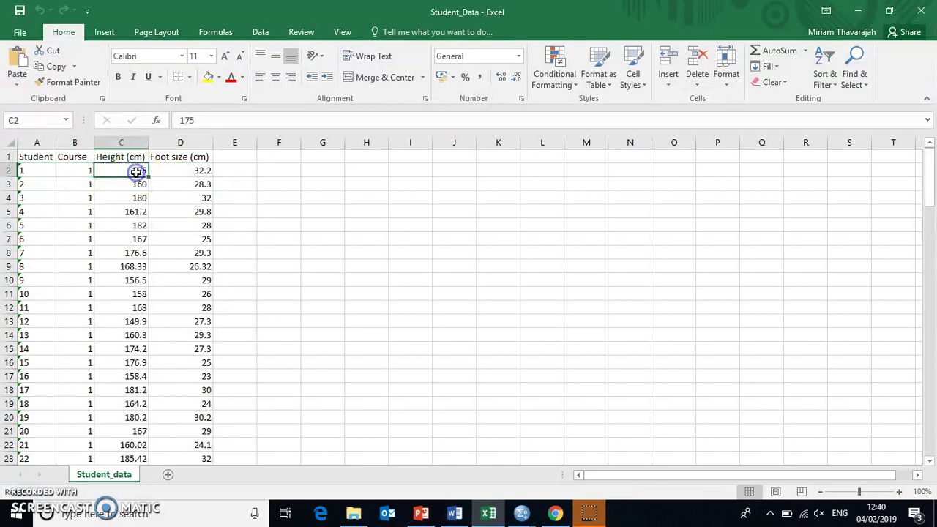
click(175, 172)
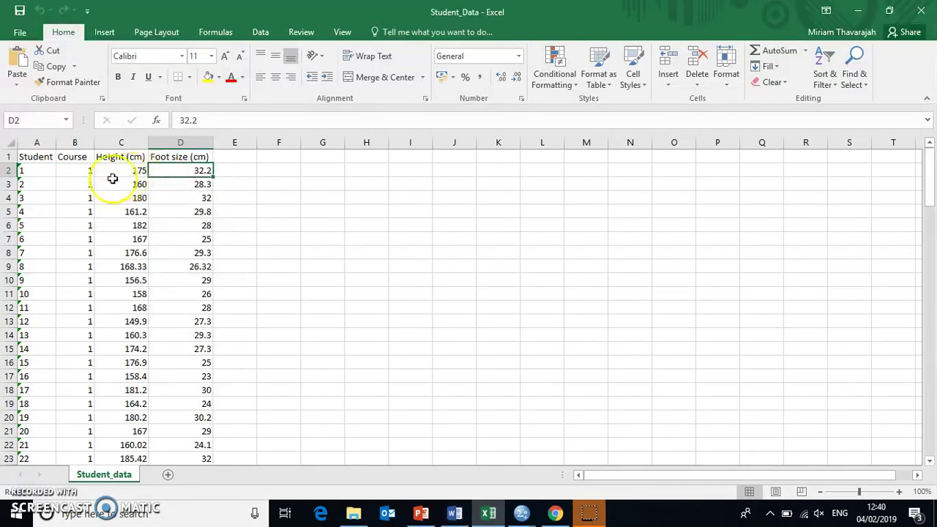
click(69, 171)
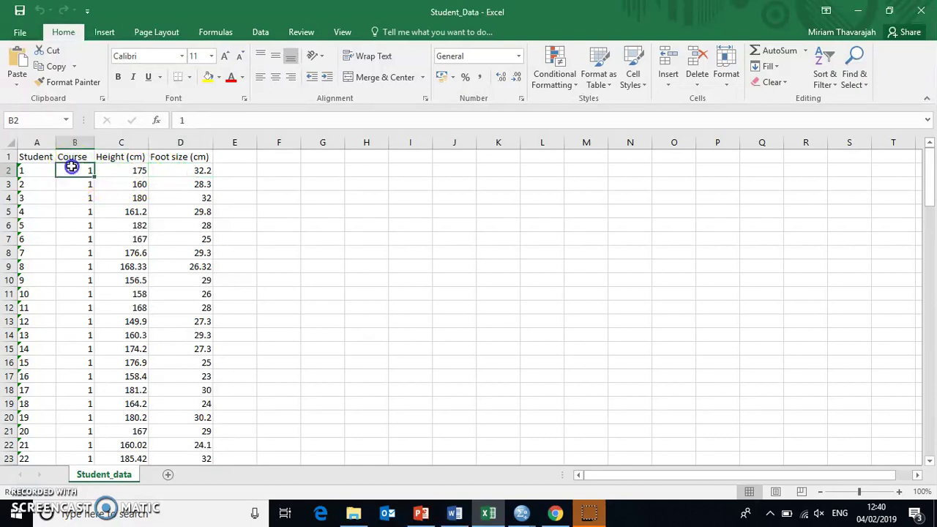
- Copy the header-free values in B2:D119, return to the sheet's top, and switch to SPSS
scroll(74, 247, down, 20)
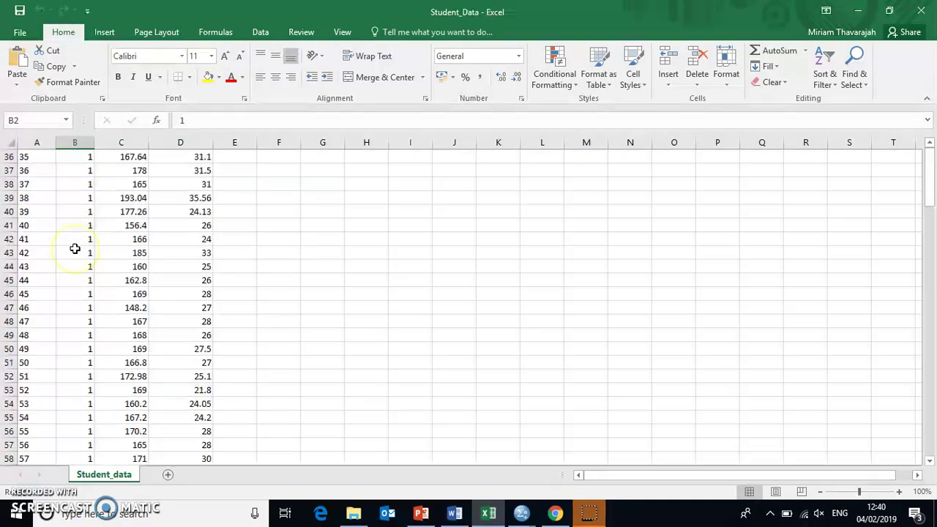
scroll(74, 248, down, 4)
scroll(72, 248, up, 8)
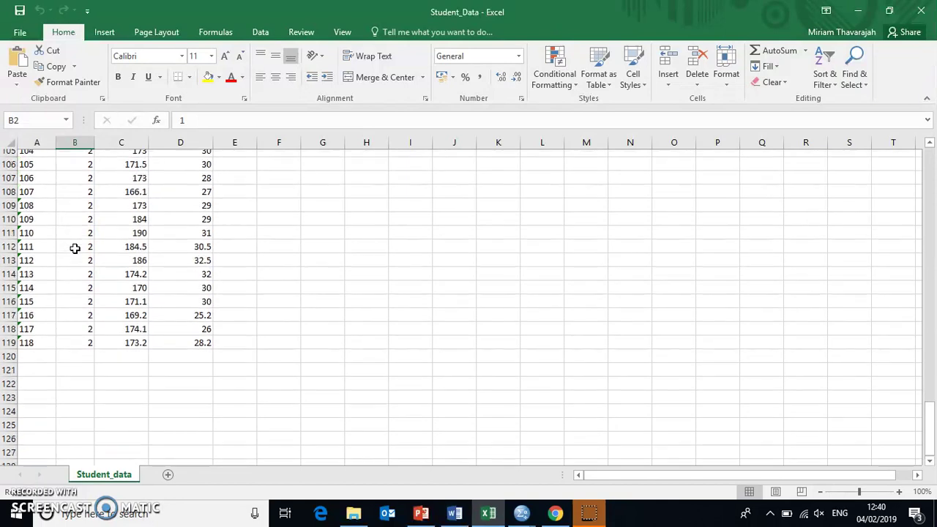
scroll(69, 243, up, 20)
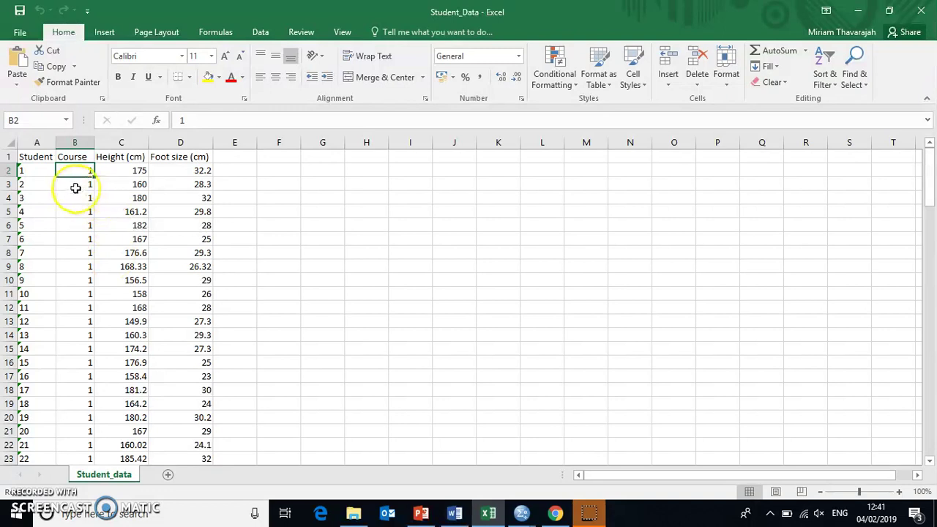
scroll(74, 185, down, 1)
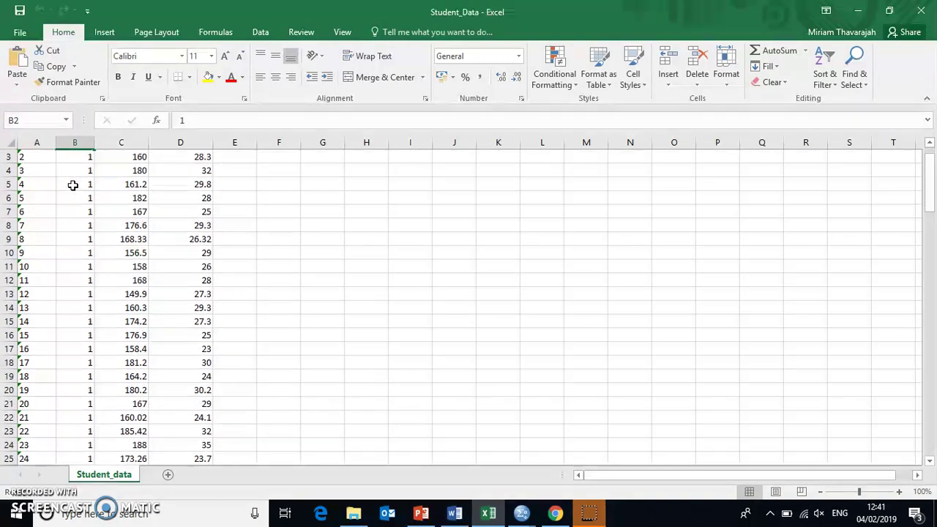
scroll(69, 224, up, 1)
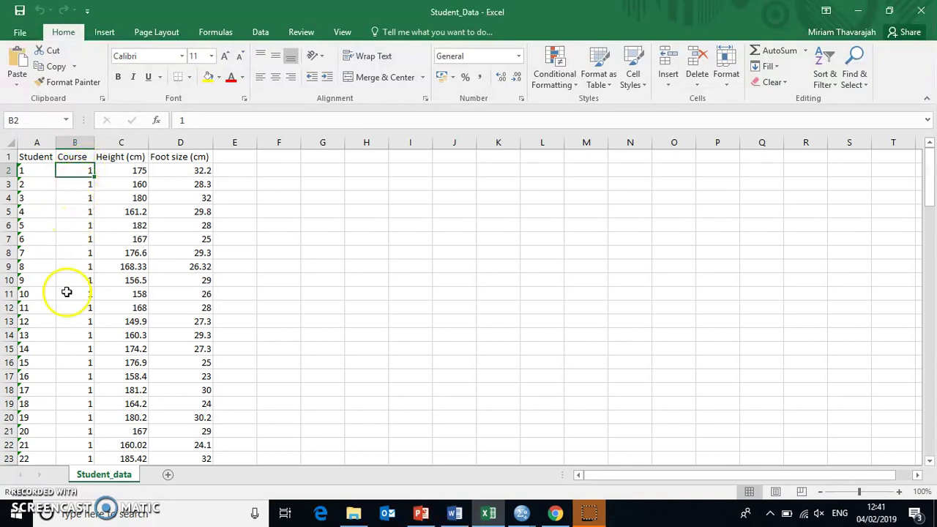
scroll(67, 315, down, 9)
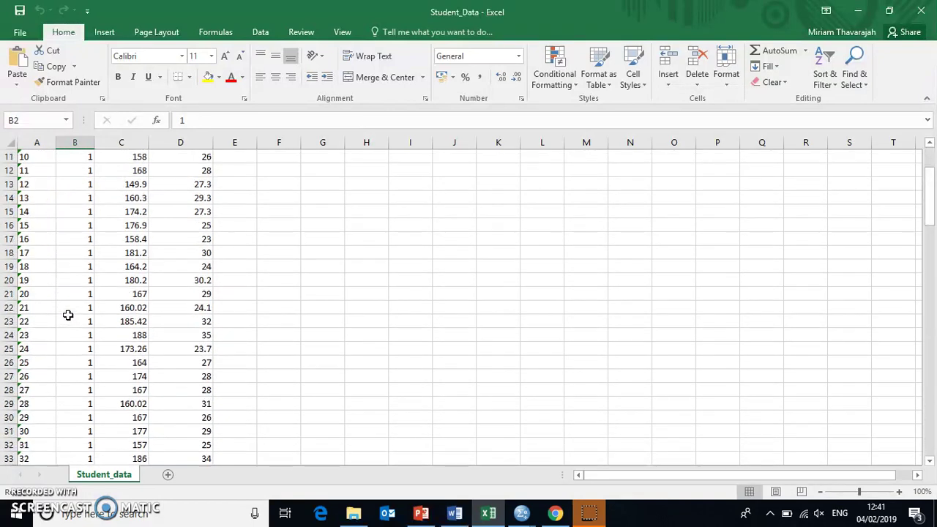
scroll(68, 314, down, 3)
scroll(67, 314, up, 12)
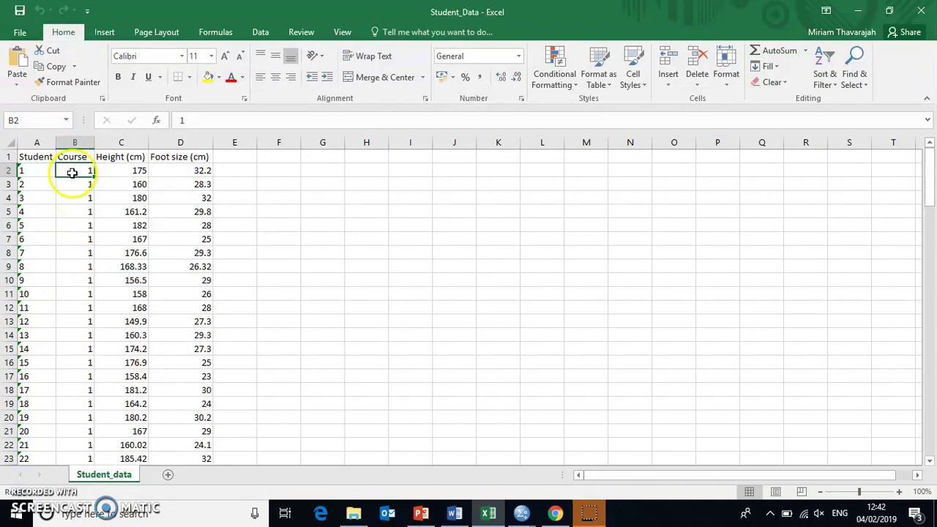
drag(73, 173, 178, 431)
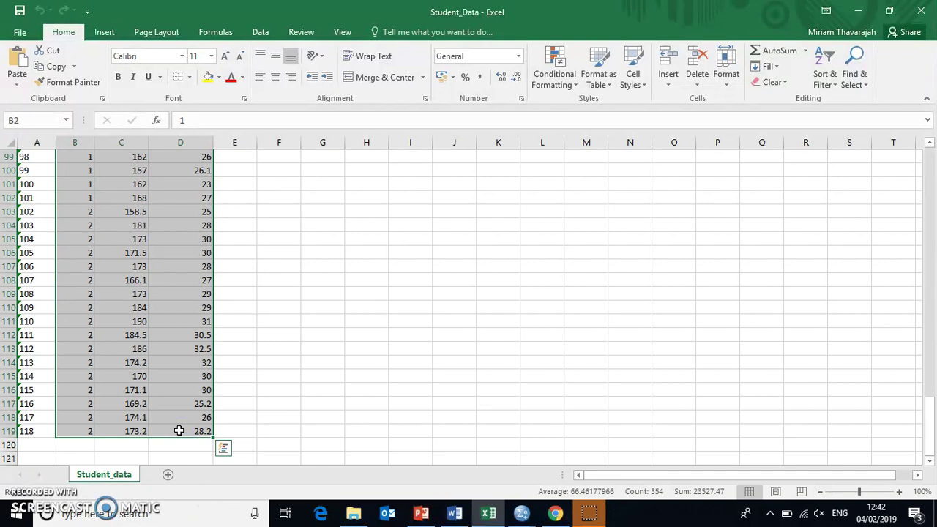
key(ctrl+c)
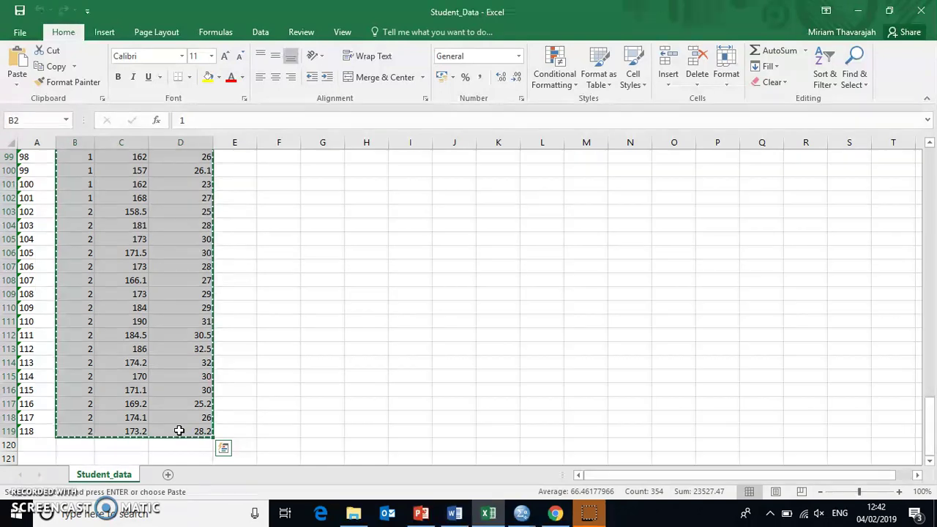
right_click(169, 356)
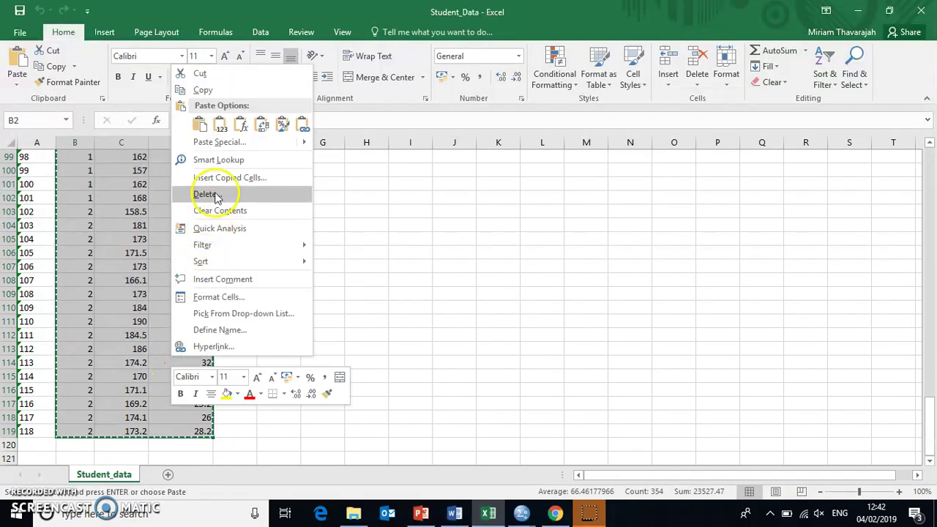
click(202, 93)
key(ctrl+BackSpace)
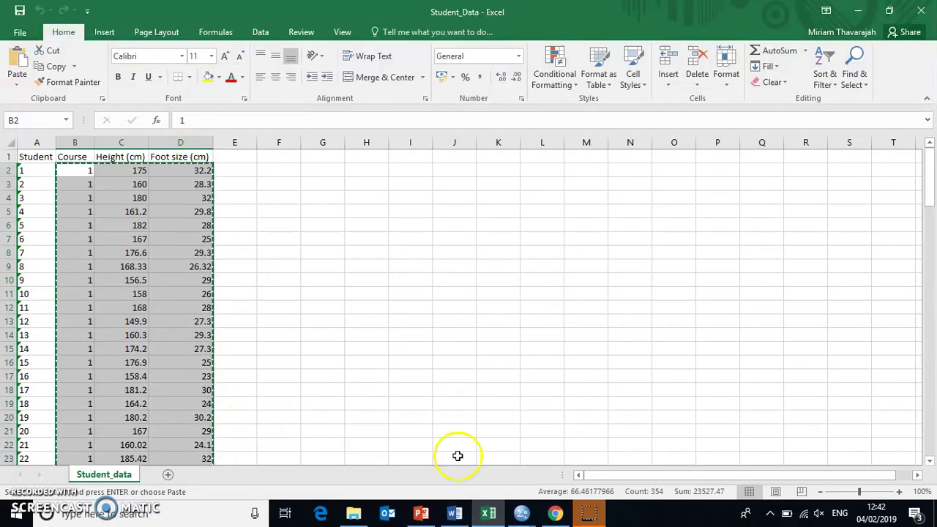
click(521, 513)
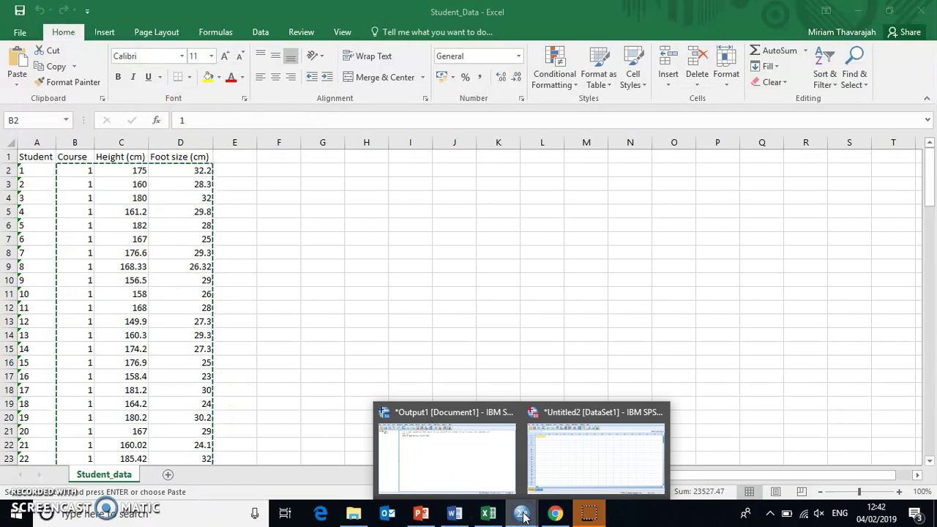
- Bring the Untitled2 [DataSet1] window forward and confirm it has no variables defined
click(575, 448)
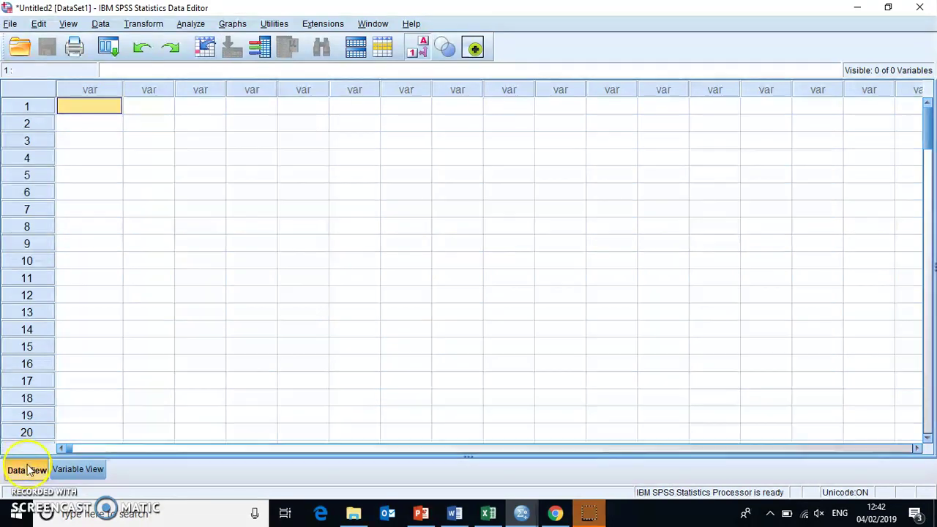
click(82, 469)
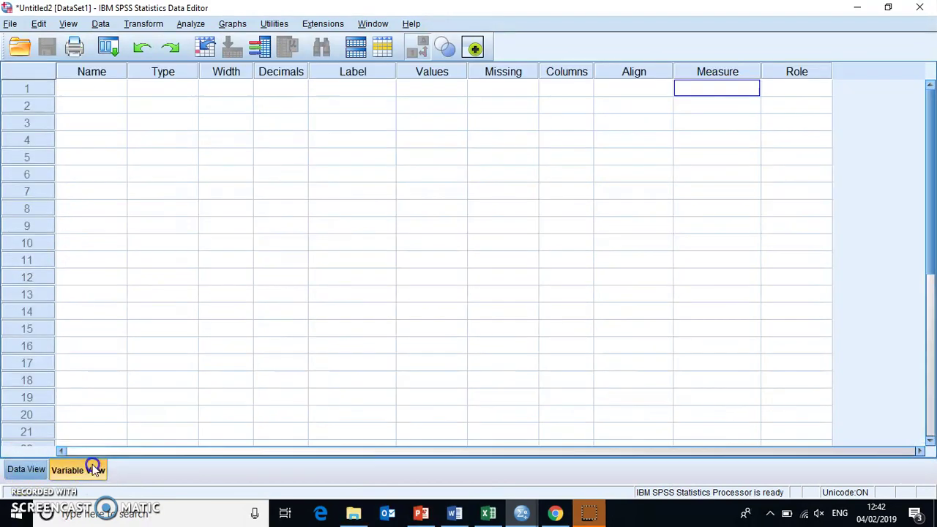
click(6, 468)
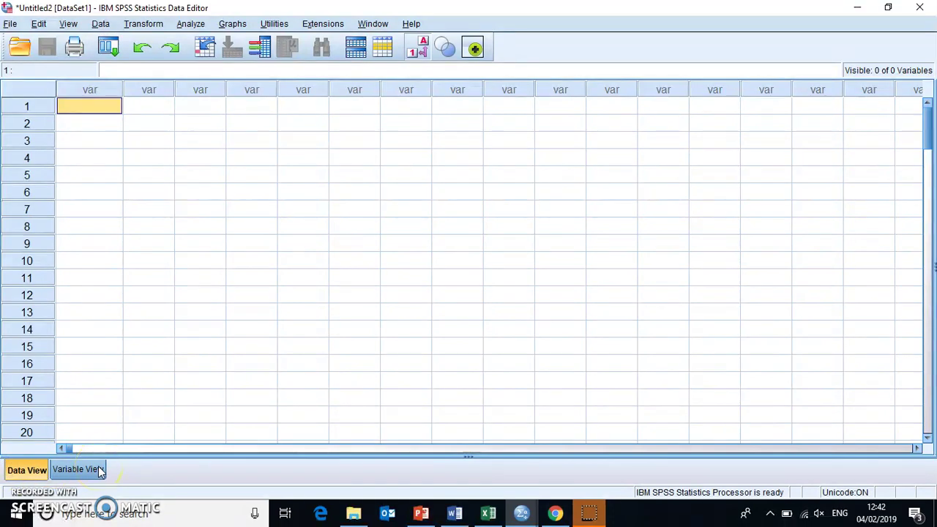
- Paste the copied data into row 1's first cell, creating VAR00004 to VAR00006
right_click(101, 108)
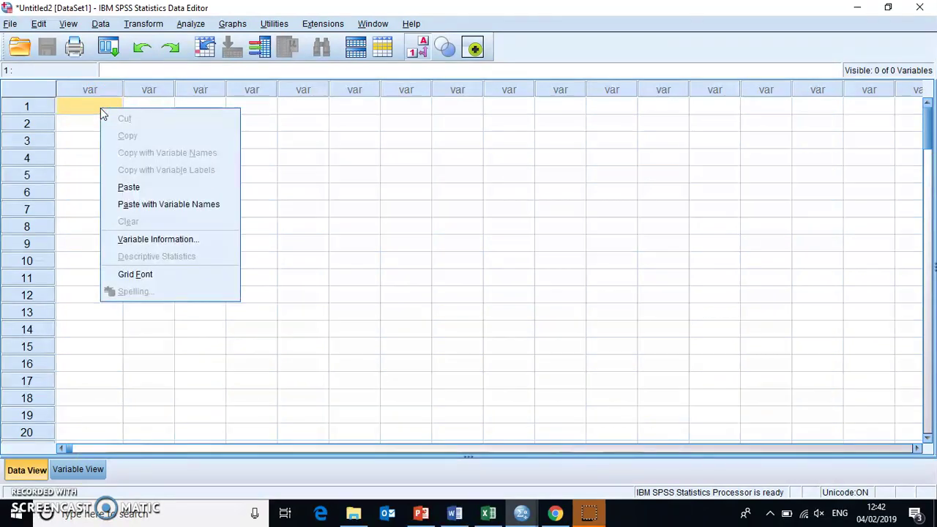
click(129, 188)
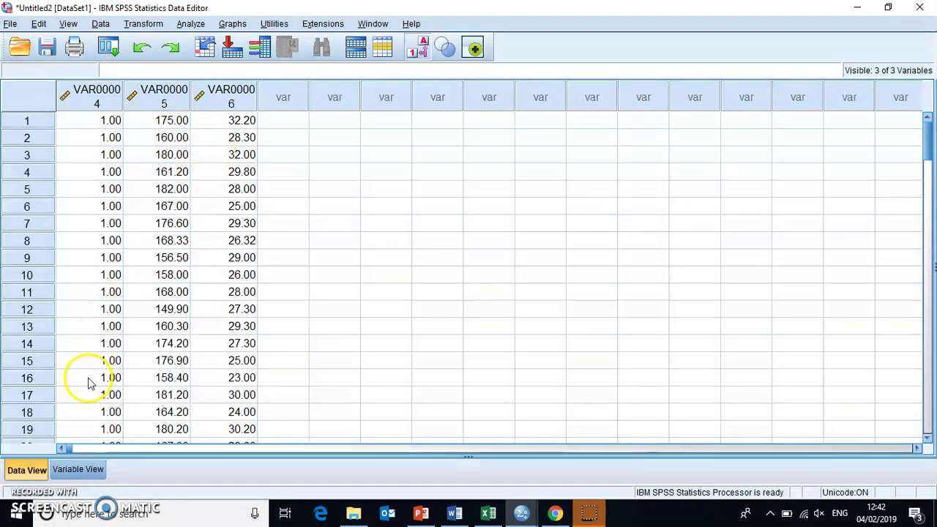
- In Variable View, rename VAR00004–VAR00006 to Course, Height and Foot_size
click(99, 469)
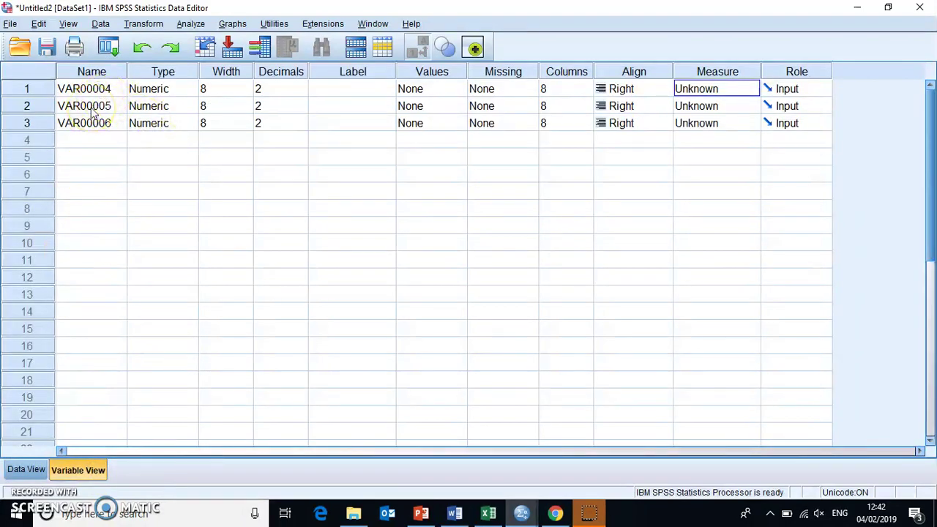
click(108, 92)
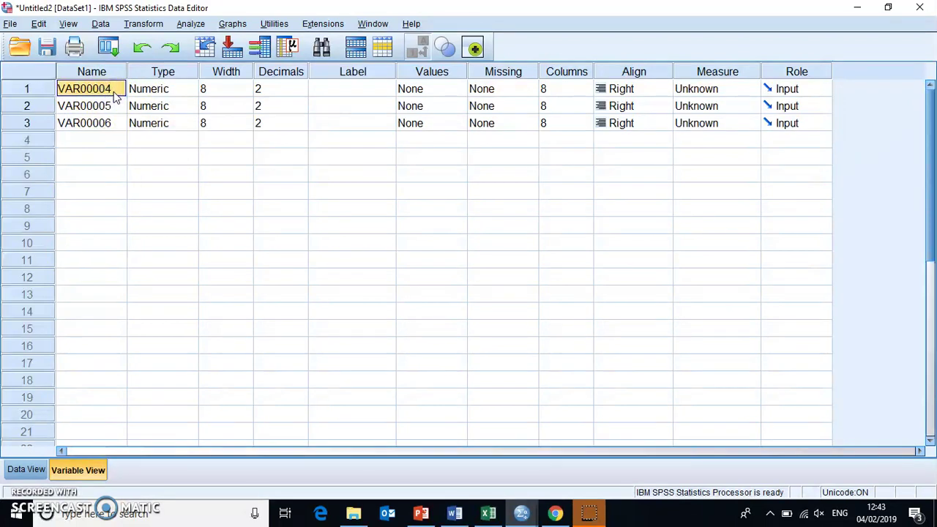
drag(110, 88, 45, 89)
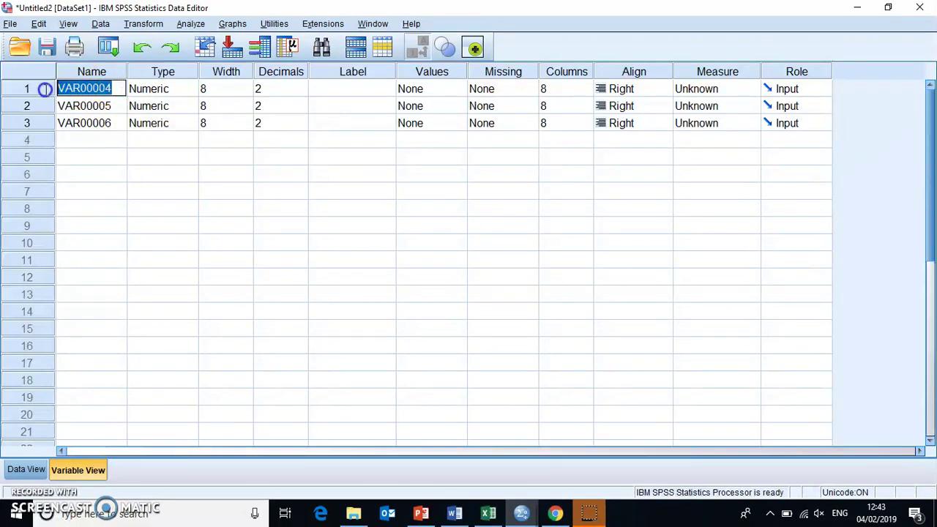
text(Cours)
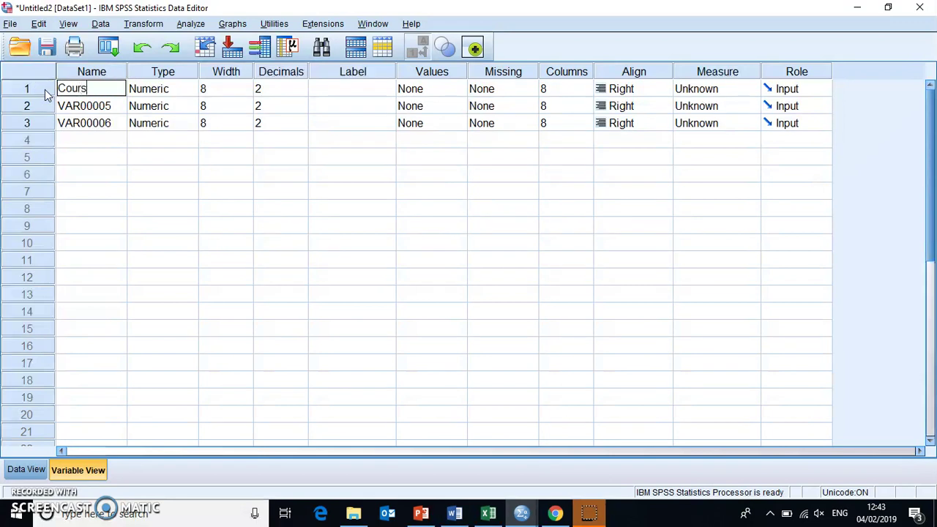
text(e)
click(82, 104)
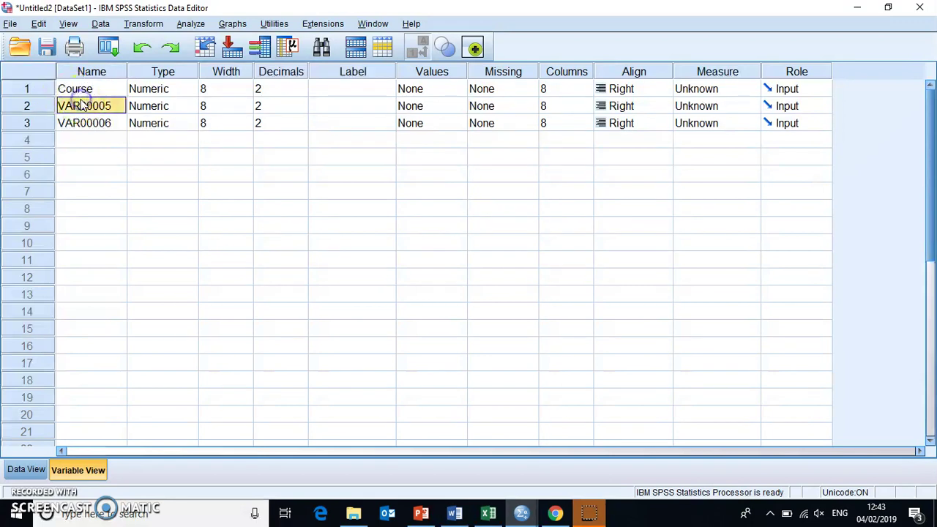
double_click(115, 108)
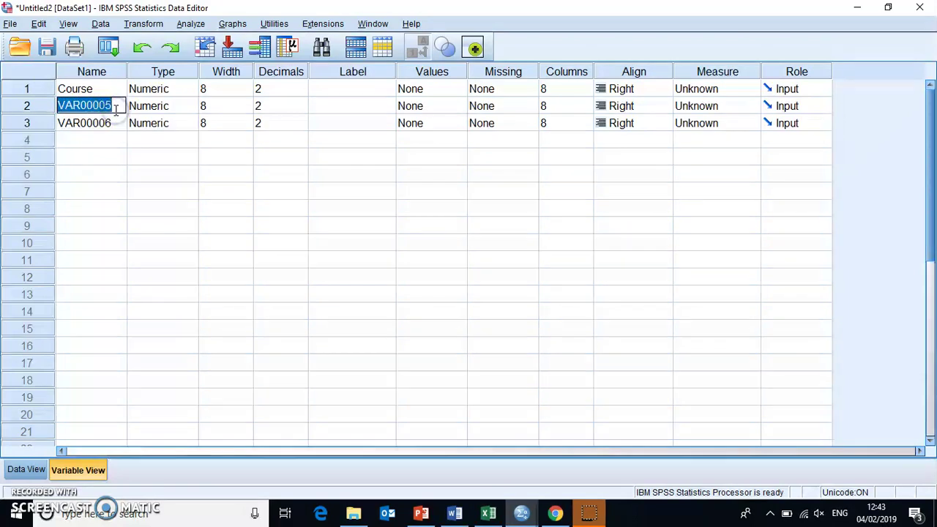
text(Height)
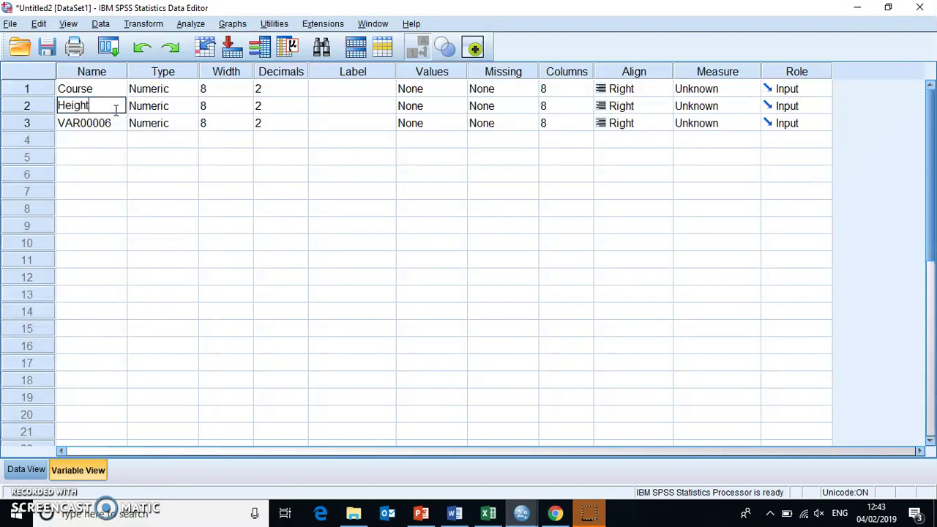
click(116, 126)
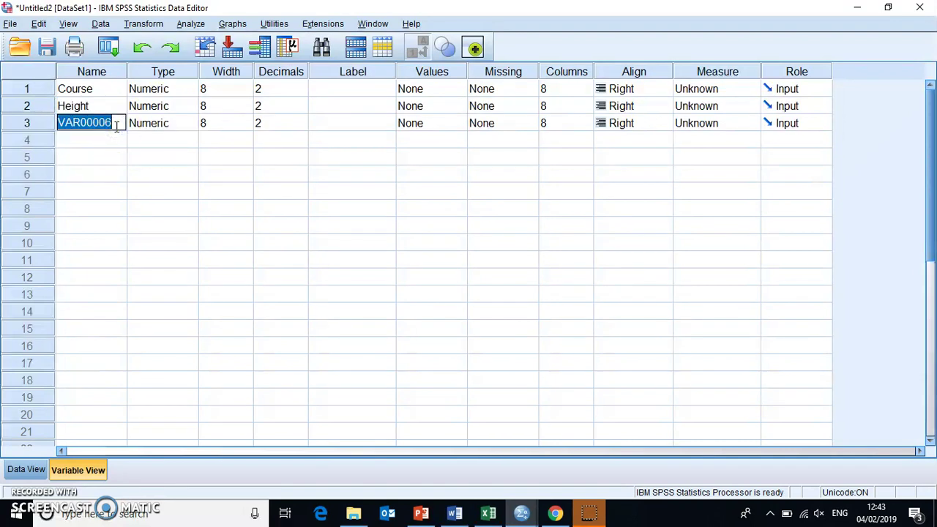
text(Foot_size)
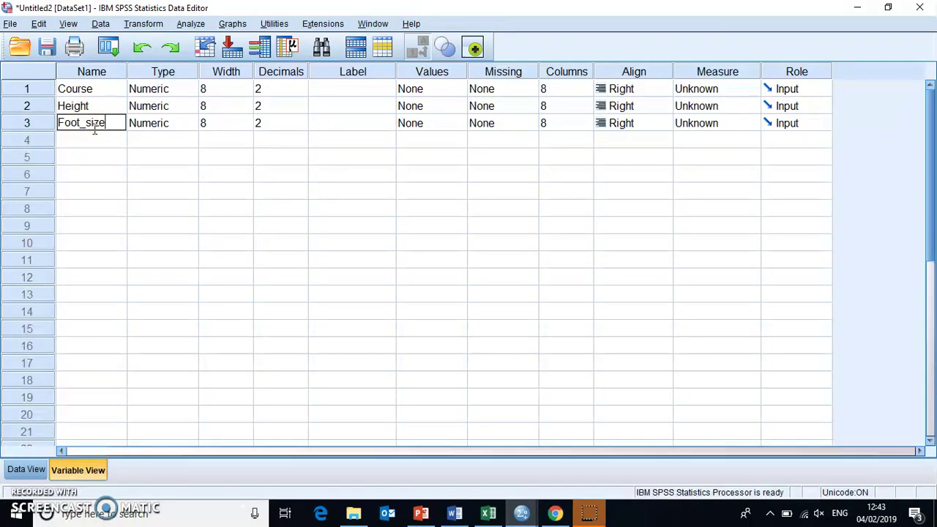
click(82, 124)
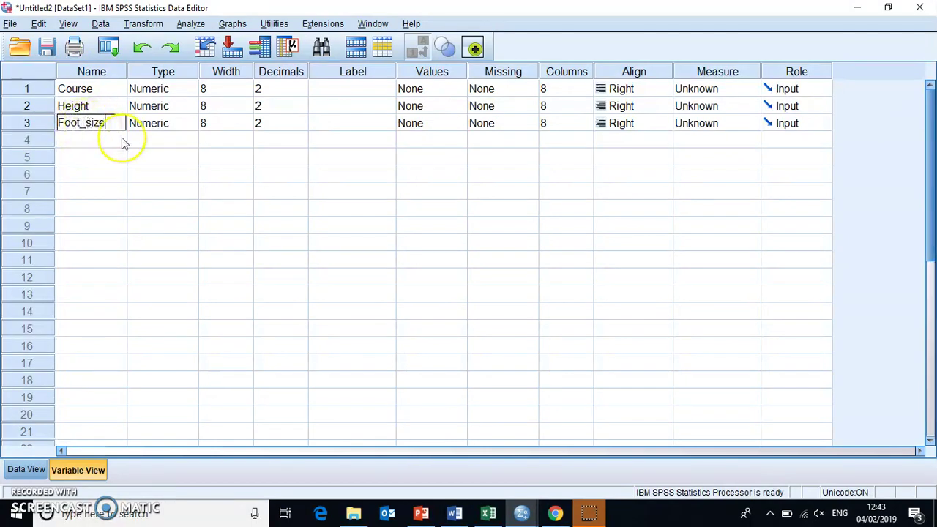
- Confirm the Foot_size name and select the Values cell of the Course variable
click(434, 109)
click(432, 125)
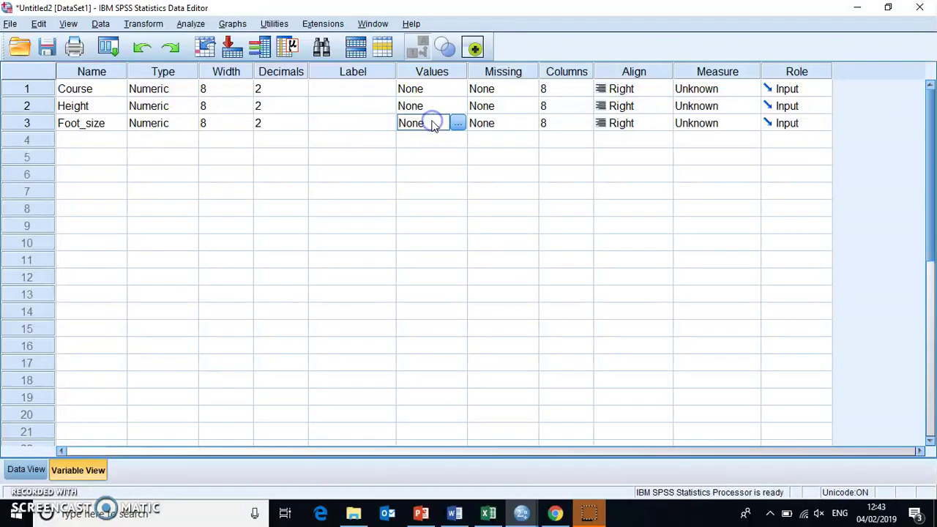
click(435, 108)
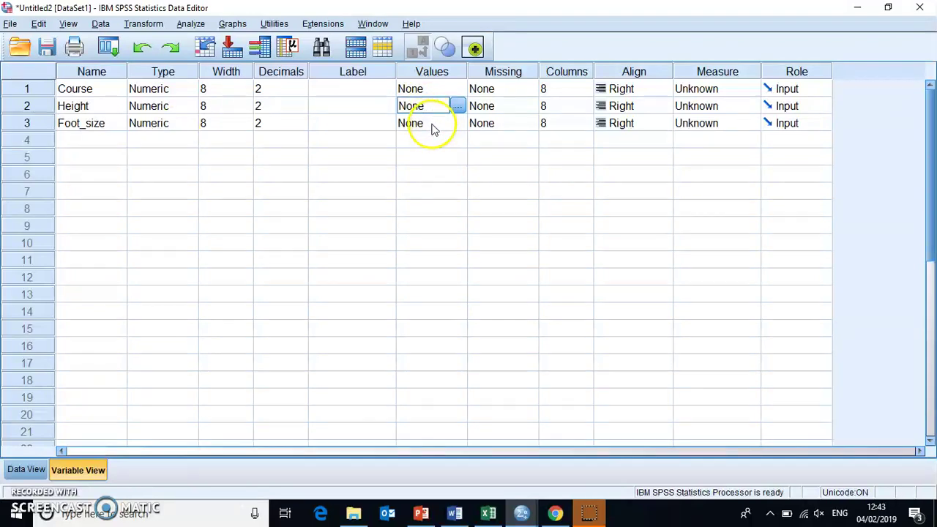
click(432, 125)
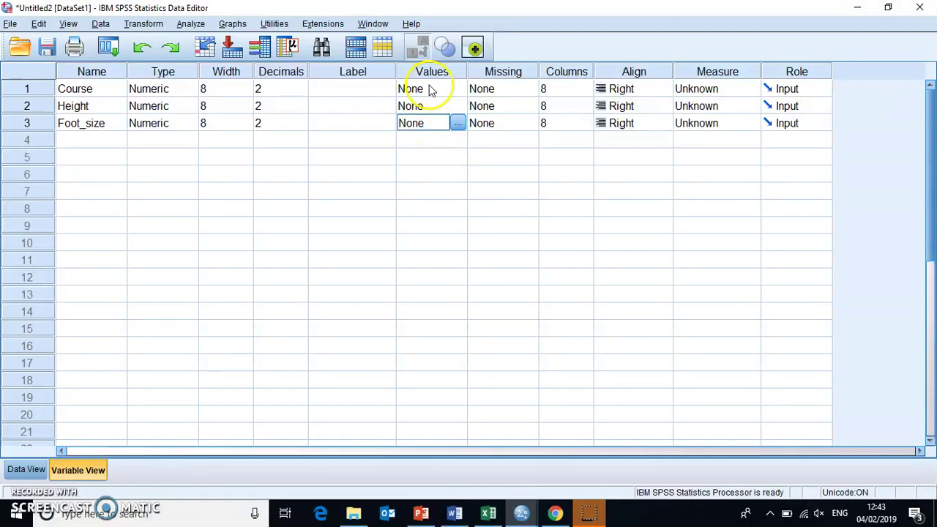
click(430, 88)
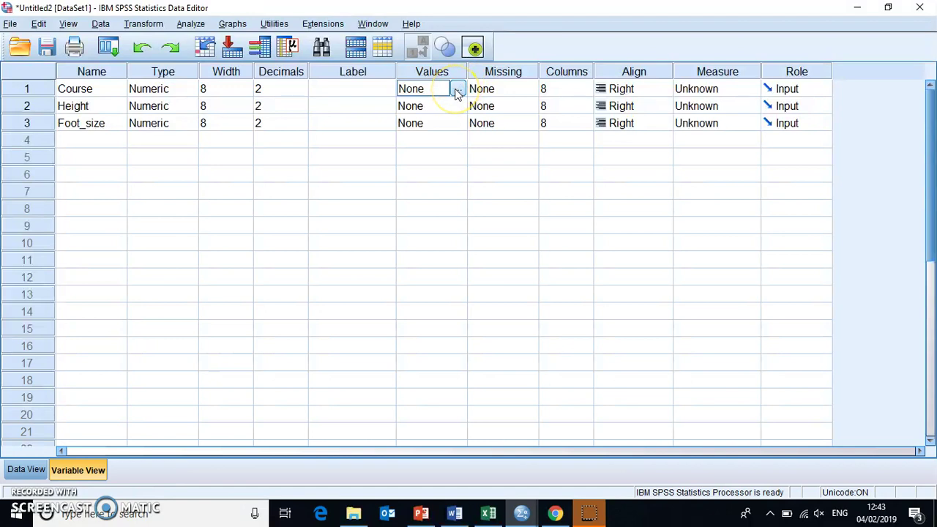
- Add value labels 1 = FdSc and 2 = BSc to Course and confirm
click(456, 89)
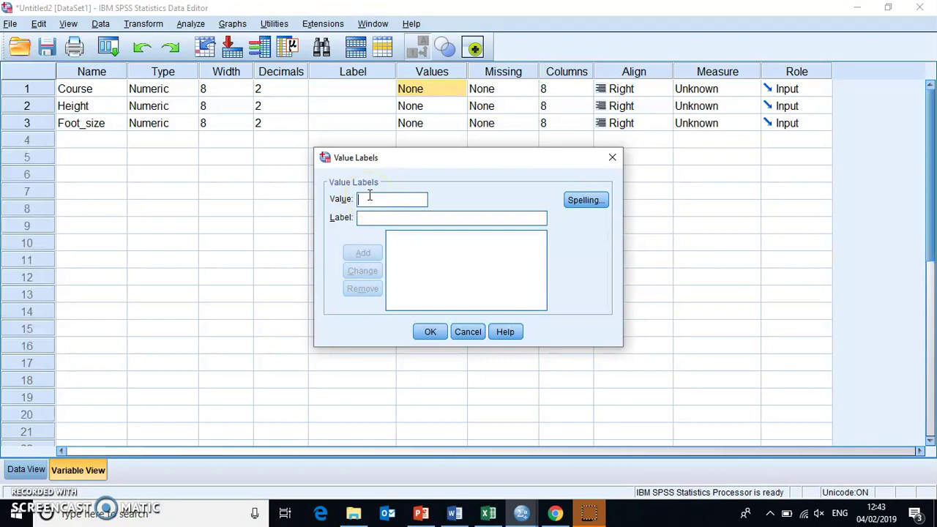
click(359, 218)
text(FdSc)
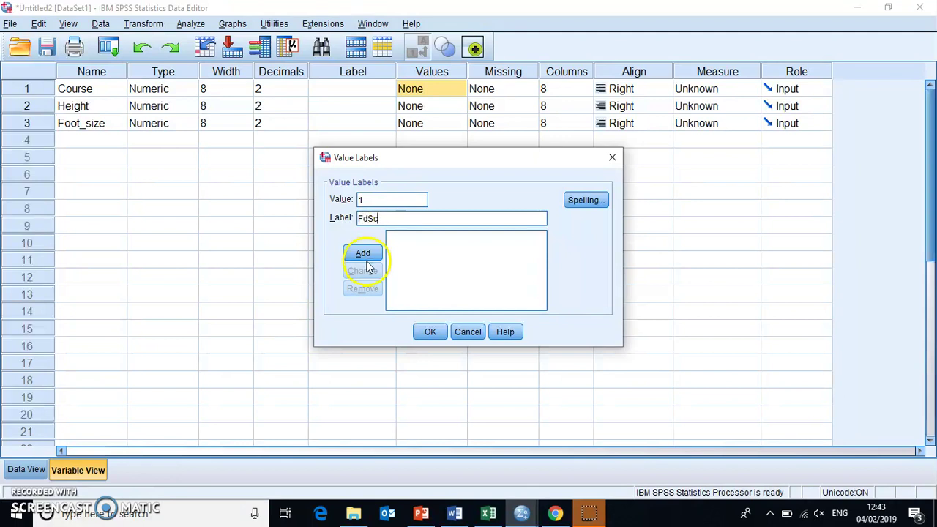
click(363, 254)
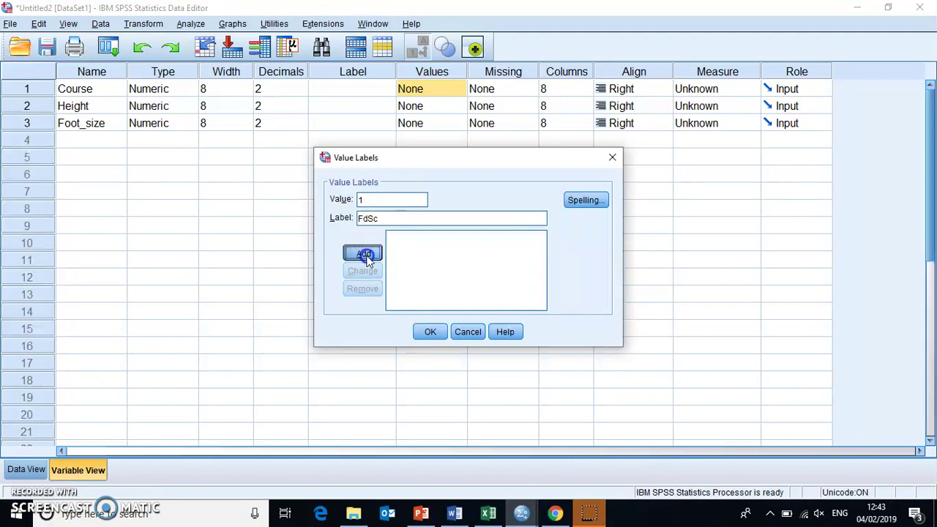
text(2)
click(369, 217)
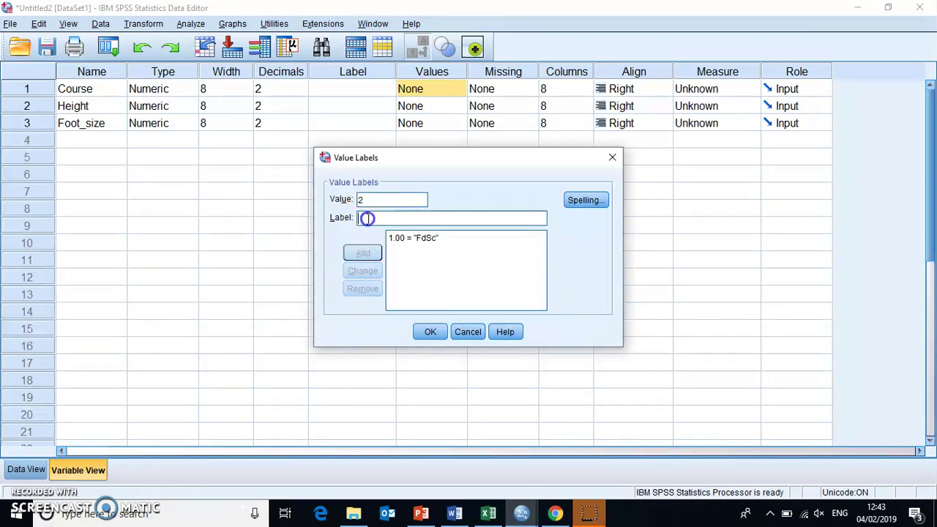
text(Bs)
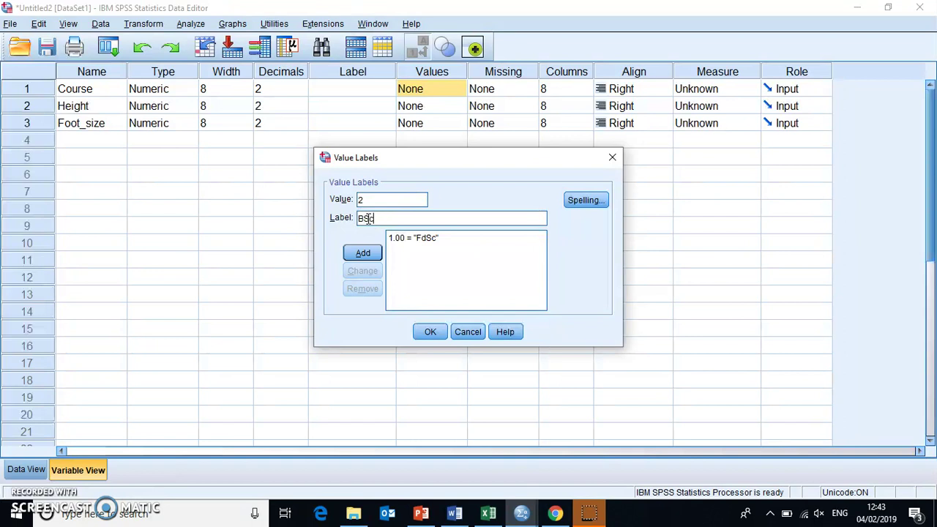
click(363, 252)
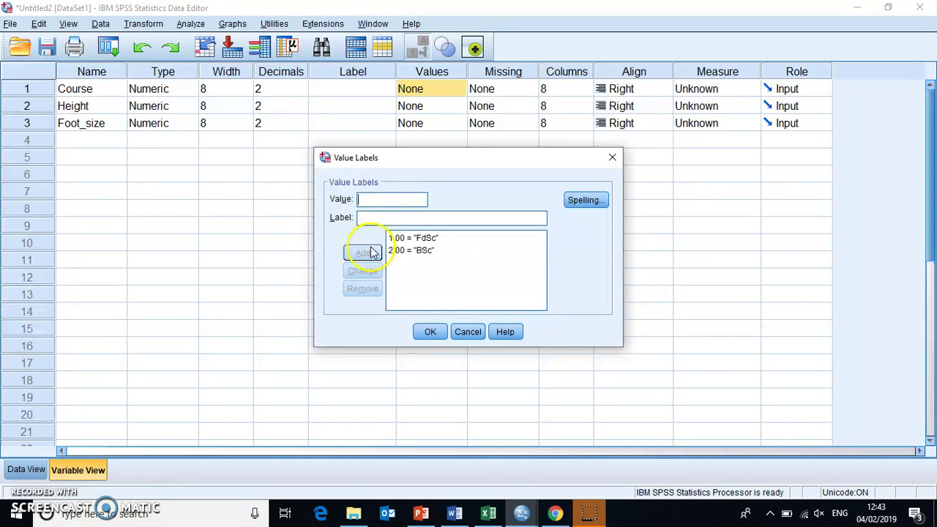
click(432, 333)
- Set Course's measure to Nominal, Height and Foot_size to Scale, then show Data View
click(703, 90)
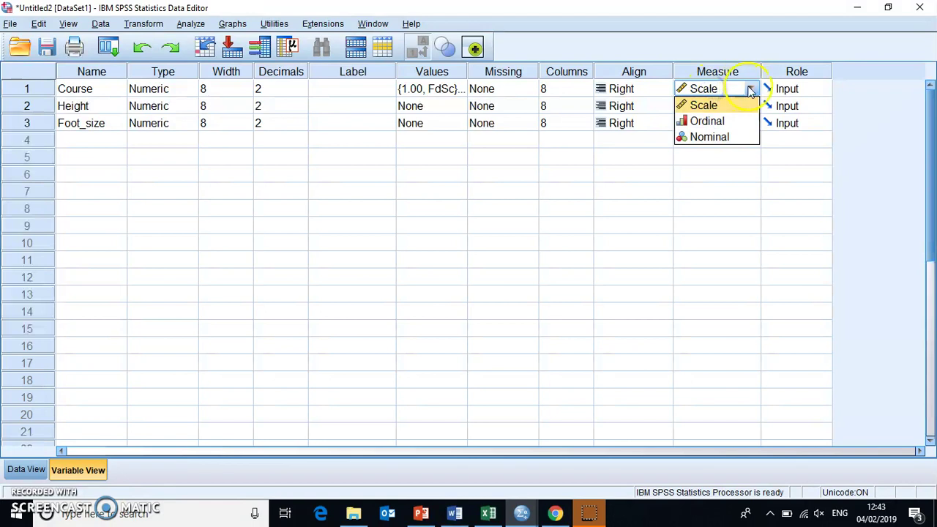
click(708, 136)
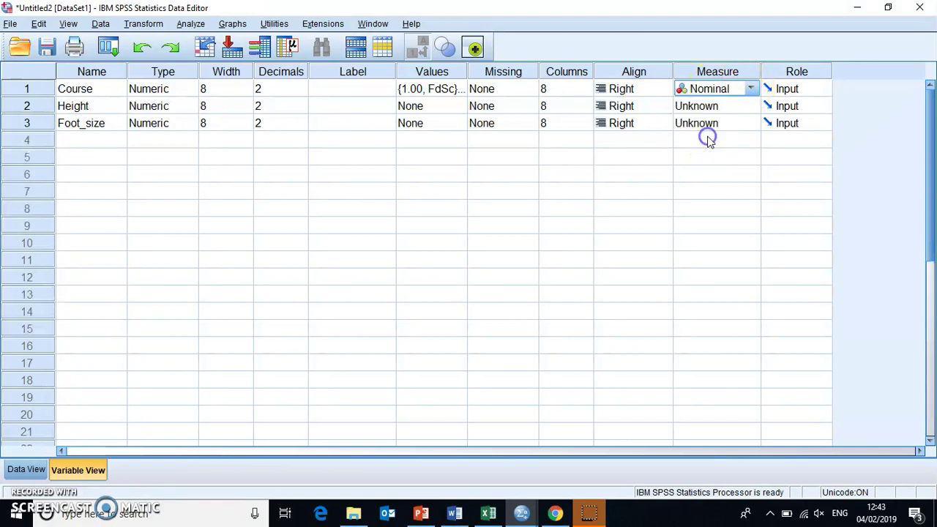
click(750, 107)
click(711, 121)
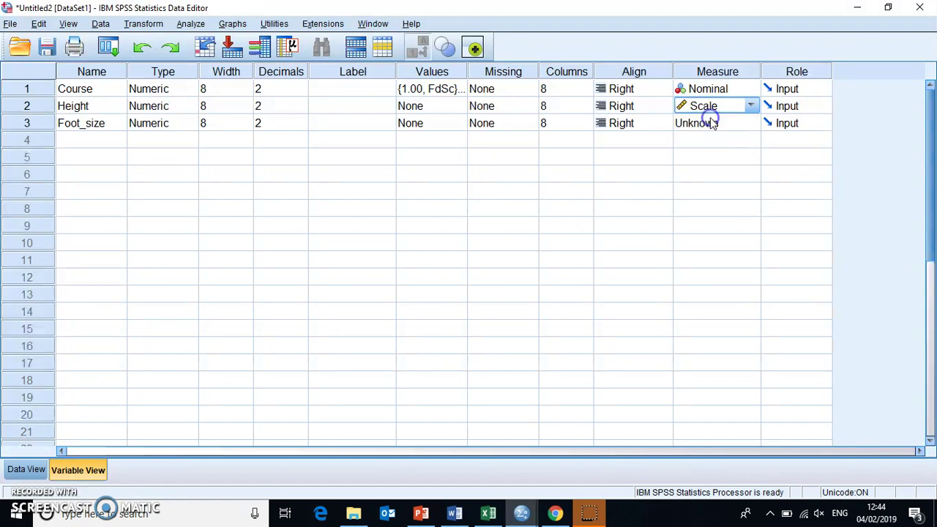
click(710, 123)
click(706, 138)
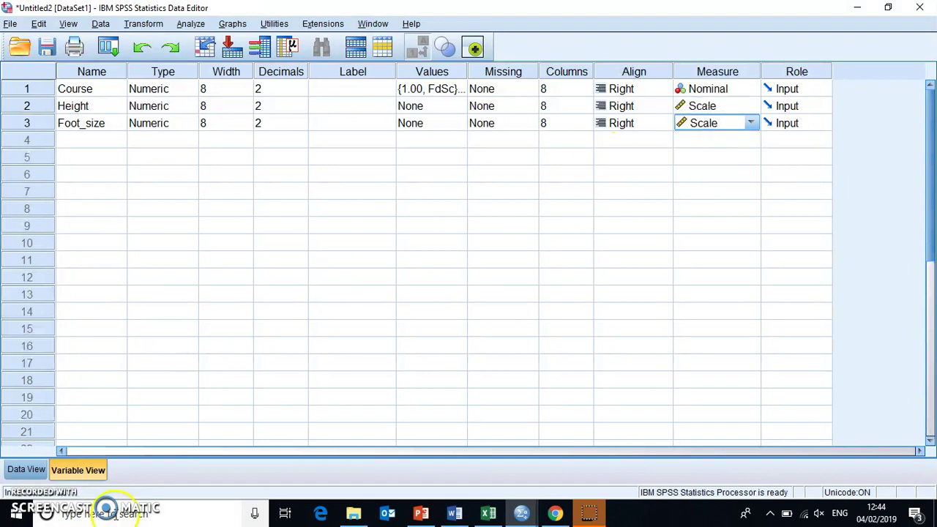
click(16, 470)
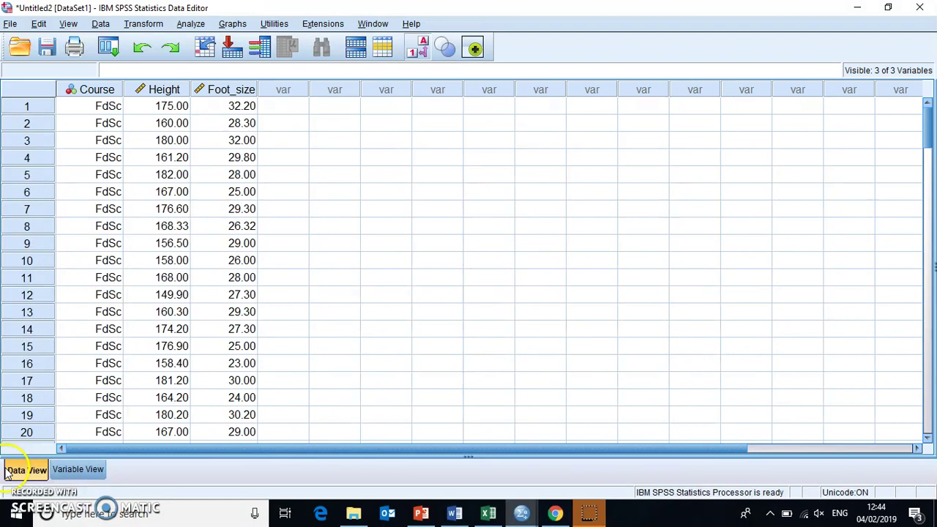
click(418, 46)
click(418, 46)
click(418, 46)
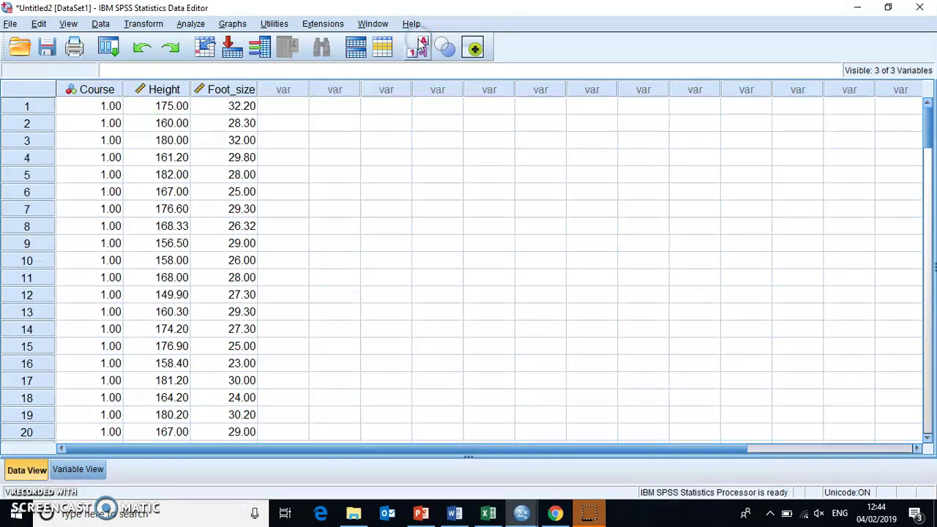
click(419, 44)
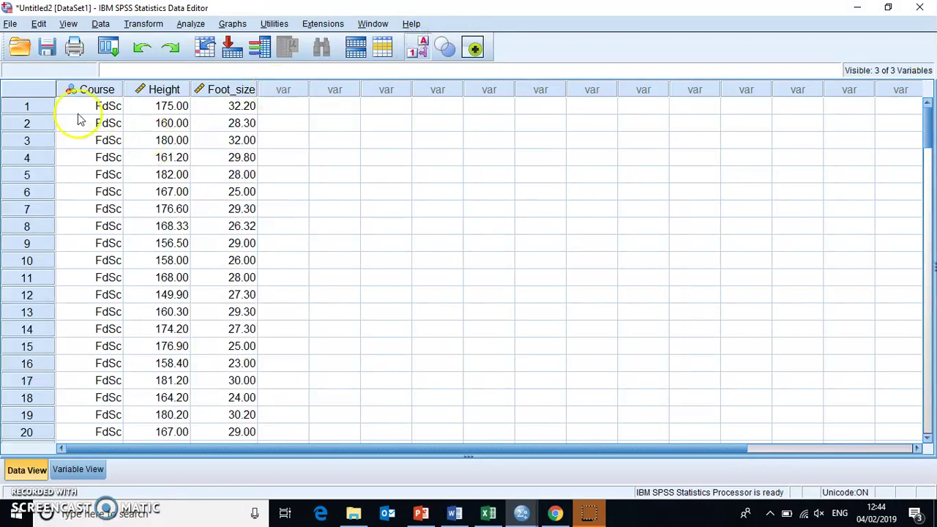
scroll(101, 291, down, 20)
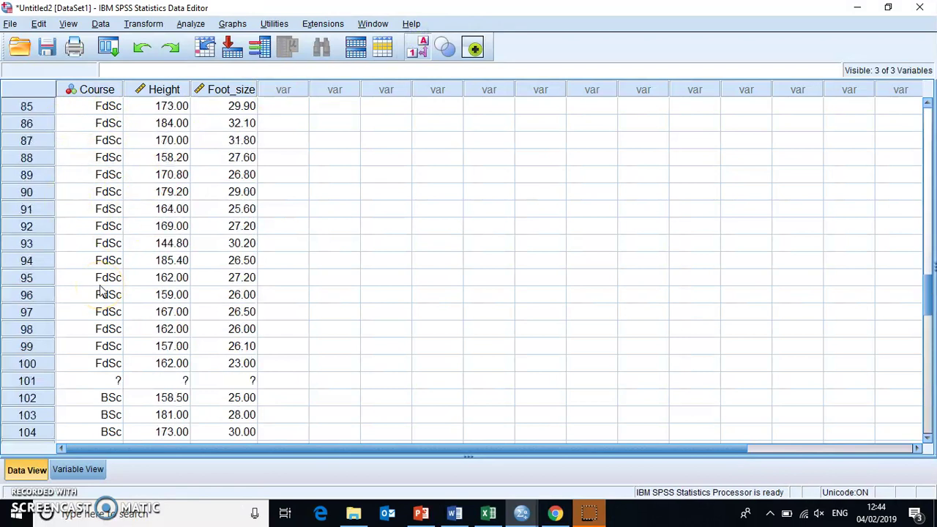
scroll(101, 291, up, 1)
scroll(101, 290, up, 3)
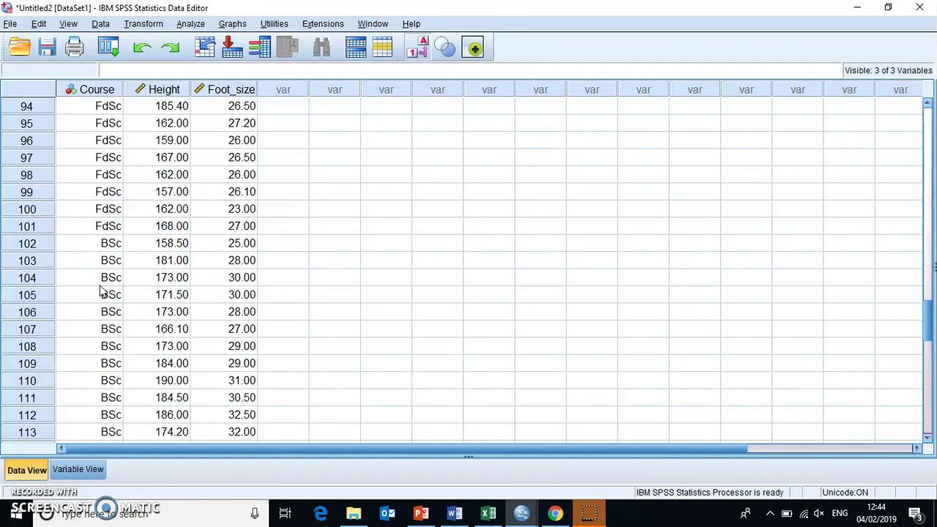
scroll(101, 291, up, 20)
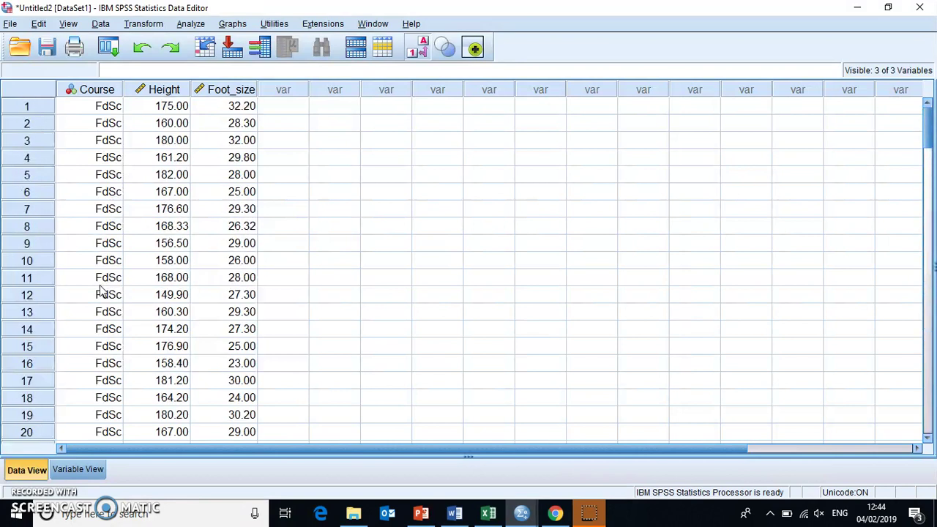